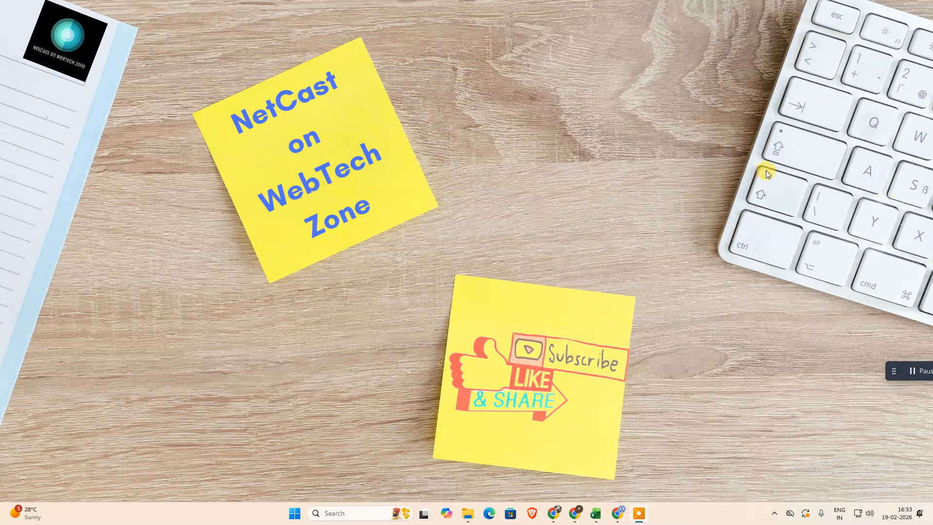
{"action": "right_click", "coordinate": [522, 143]}
{"action": "left_click", "coordinate": [577, 190]}
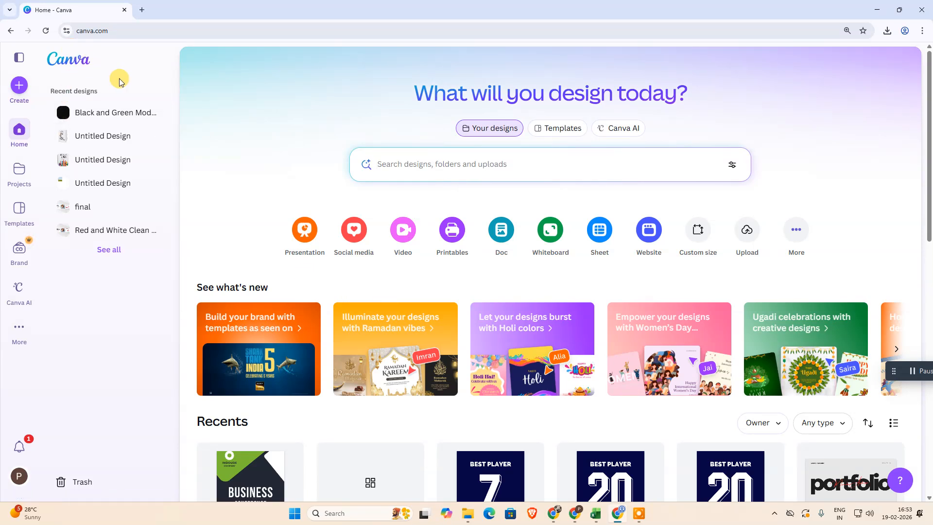
Step: Search the design types for "Standee Banner" and create a blank Retractable Banner (Portrait) design of 850 × 2000 mm
{"action": "left_click", "coordinate": [15, 86]}
{"action": "left_click", "coordinate": [177, 125]}
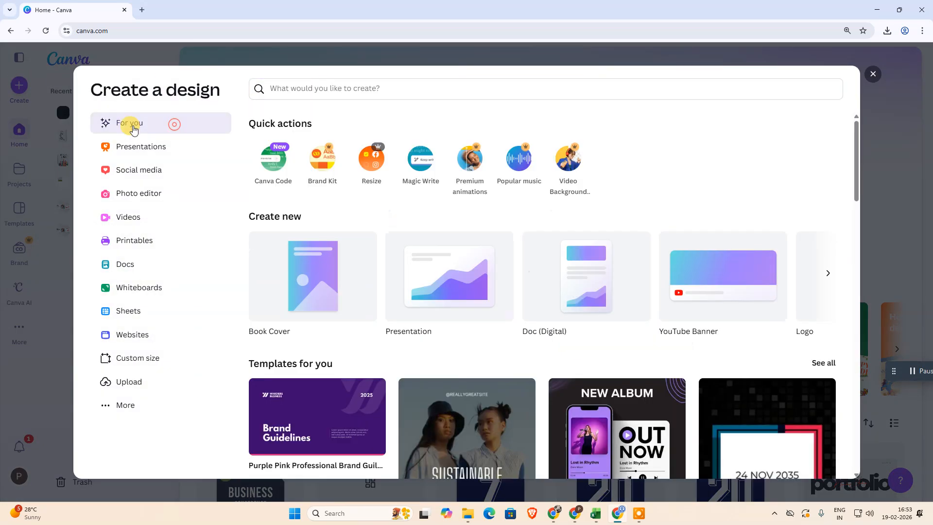
{"action": "left_click", "coordinate": [346, 88]}
{"action": "type", "text": "Standee Banner"}
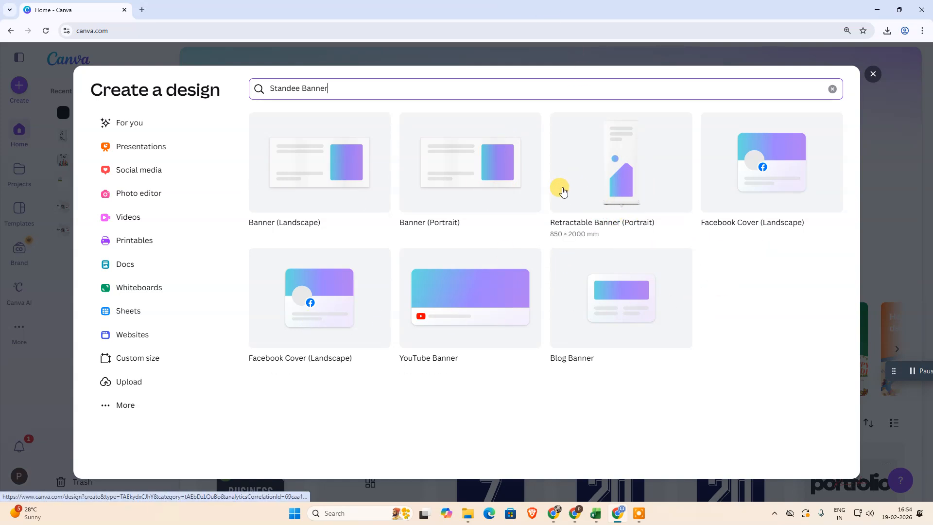
{"action": "left_click", "coordinate": [611, 170]}
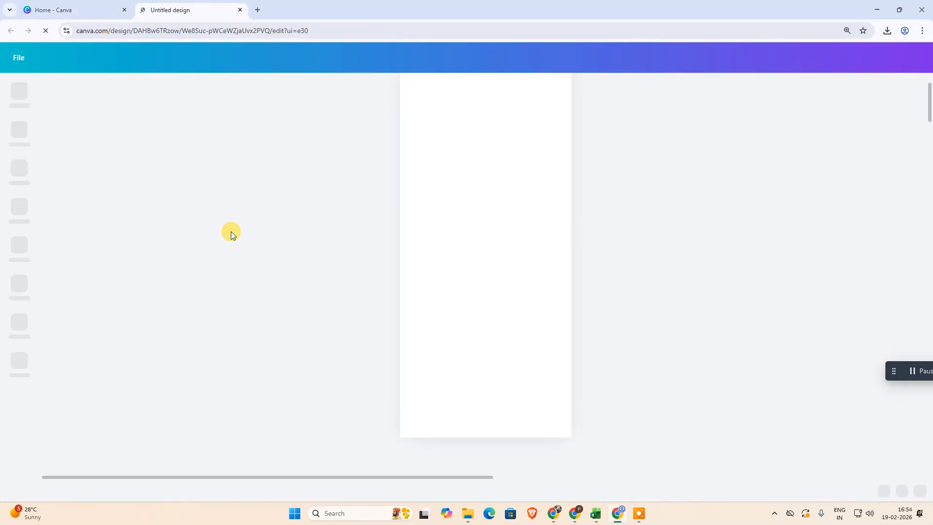
{"action": "left_click", "coordinate": [506, 166]}
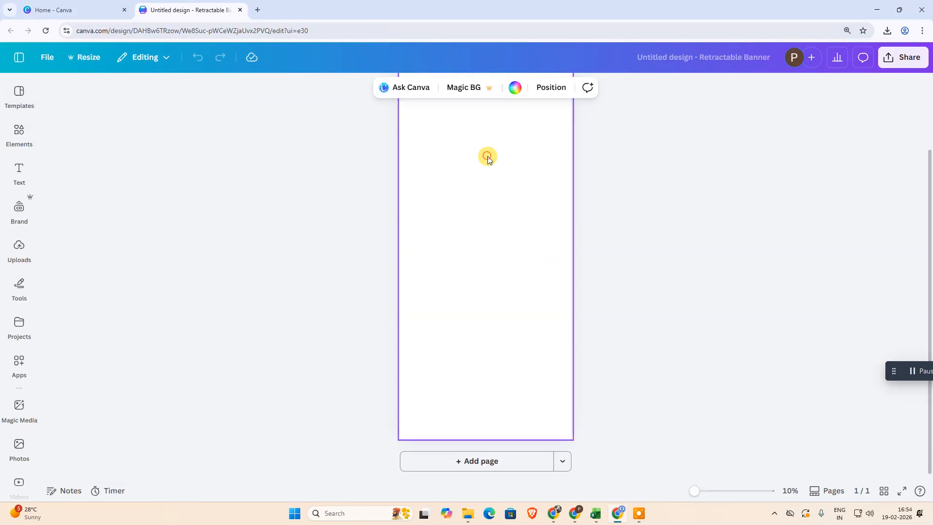
{"action": "left_click", "coordinate": [697, 198]}
{"action": "left_click", "coordinate": [536, 251]}
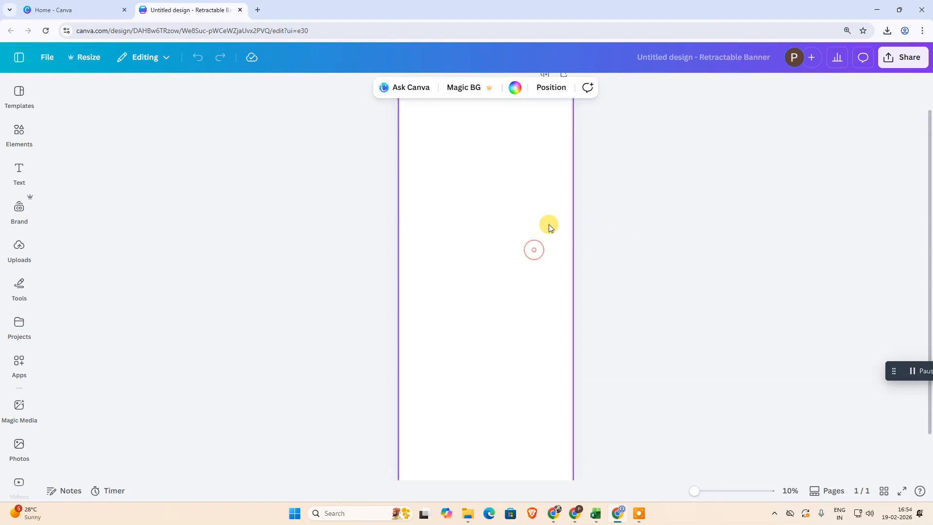
{"action": "left_click", "coordinate": [703, 208]}
{"action": "left_click", "coordinate": [461, 239]}
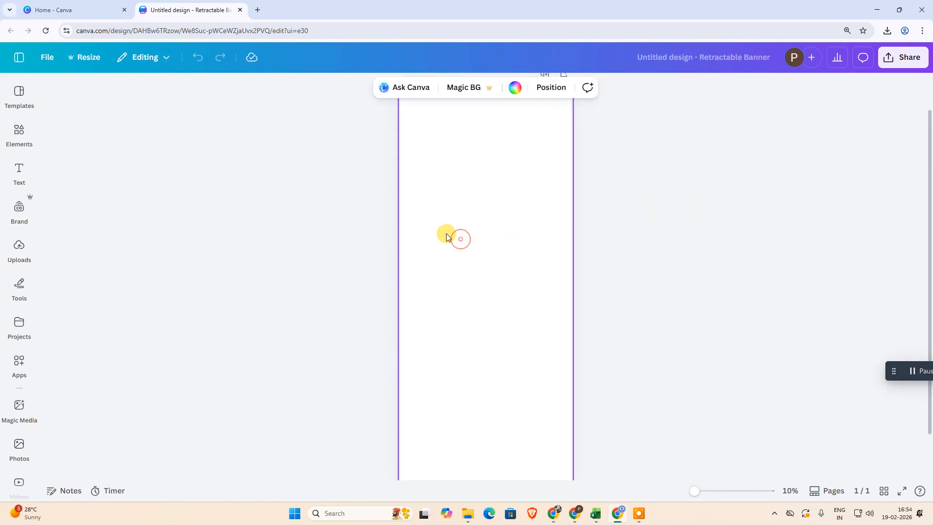
Step: Open the custom resize settings and view the page dimensions in inches, millimetres and centimetres
{"action": "left_click", "coordinate": [84, 57]}
{"action": "left_click", "coordinate": [131, 236]}
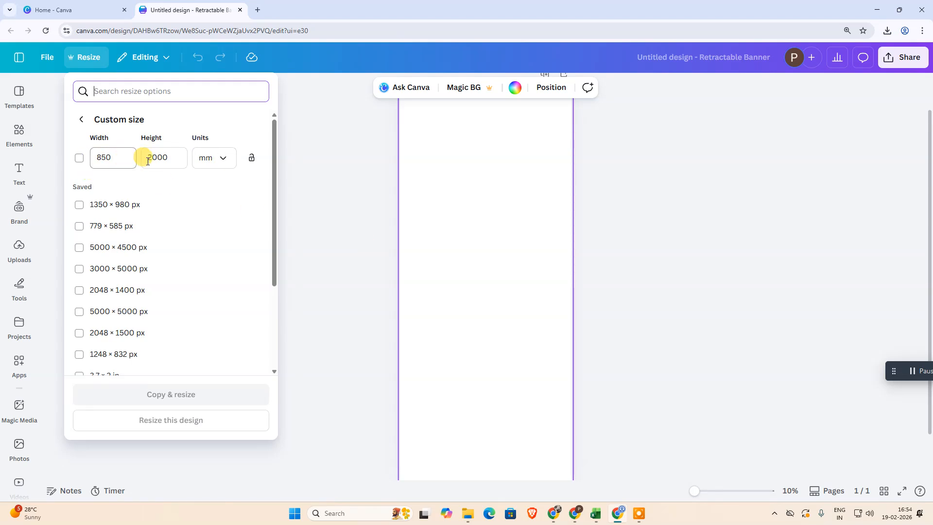
{"action": "left_click", "coordinate": [224, 162]}
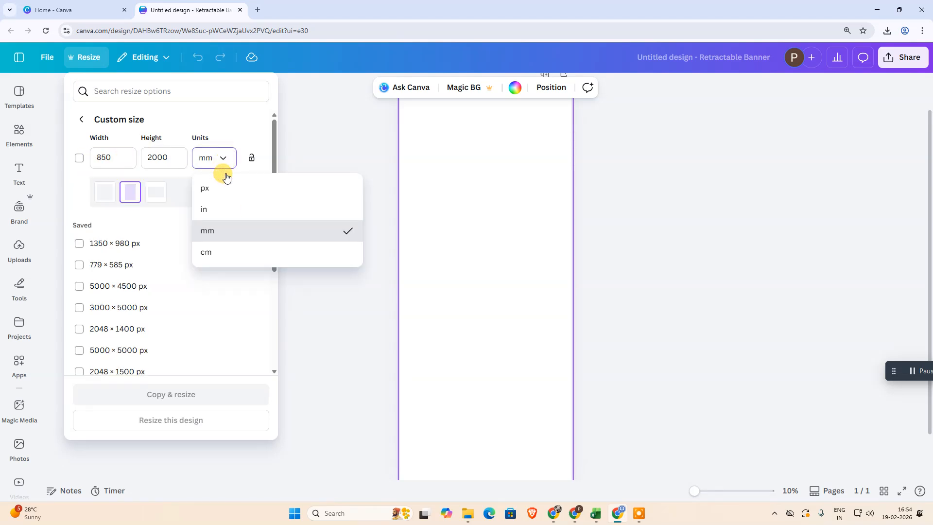
{"action": "left_click", "coordinate": [223, 206]}
{"action": "left_click", "coordinate": [225, 160]}
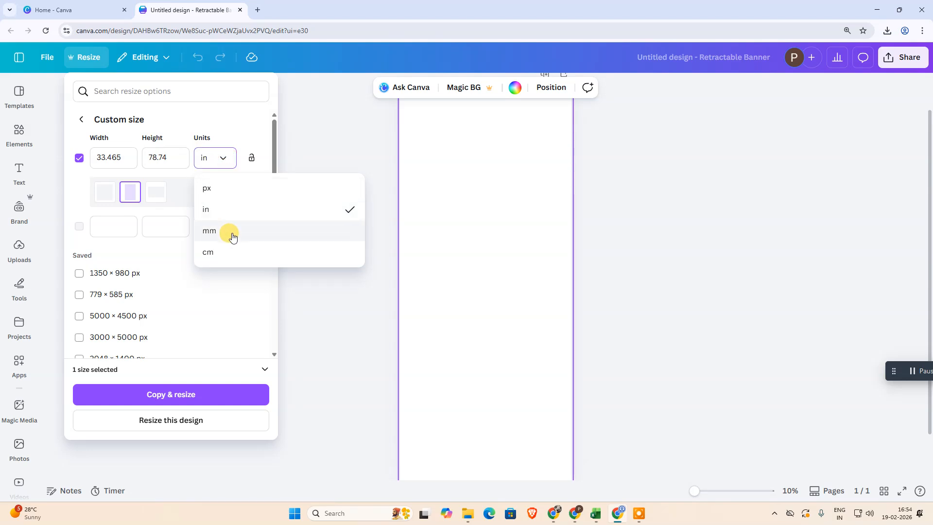
{"action": "left_click", "coordinate": [233, 237]}
{"action": "left_click", "coordinate": [226, 159]}
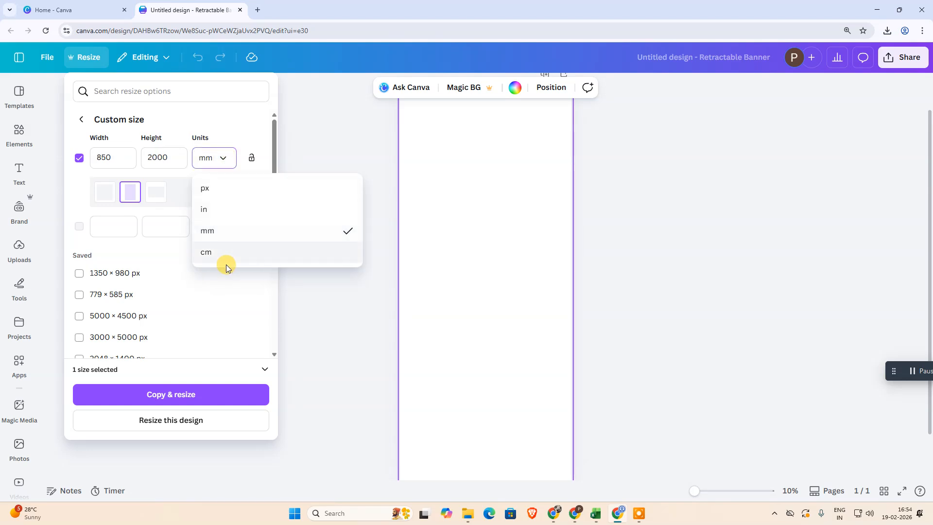
{"action": "left_click", "coordinate": [222, 254]}
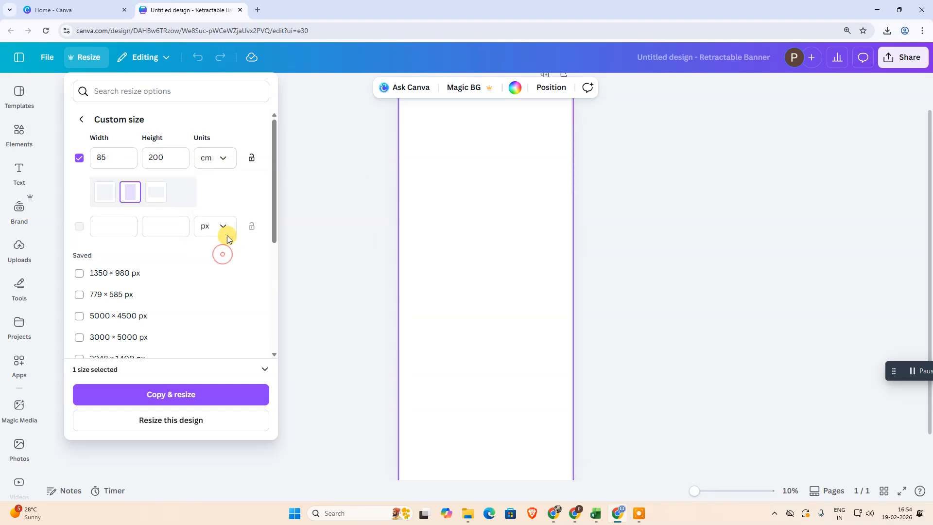
Step: Check the Retractable Banner preset among the design types on the home page, and set the resize units back to millimetres
{"action": "left_click", "coordinate": [226, 160]}
{"action": "left_click", "coordinate": [24, 4]}
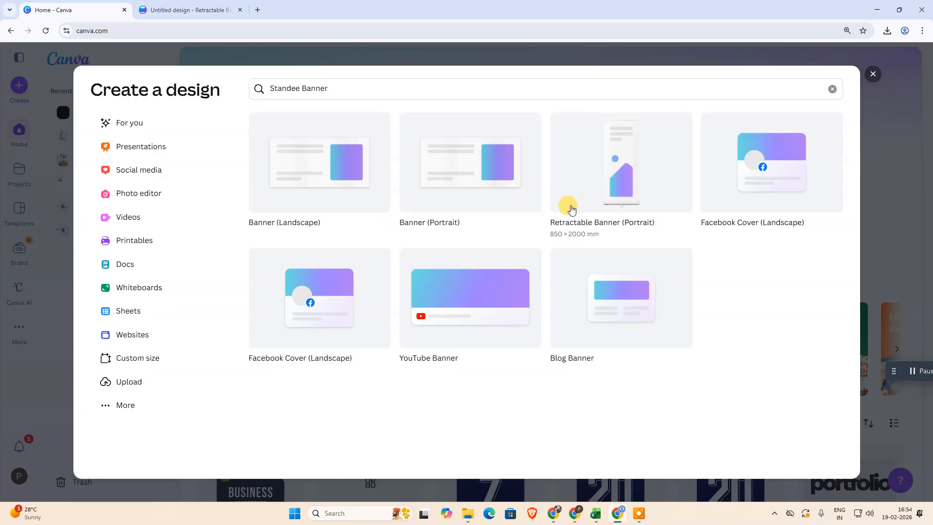
{"action": "left_click", "coordinate": [170, 10]}
{"action": "left_click", "coordinate": [209, 227]}
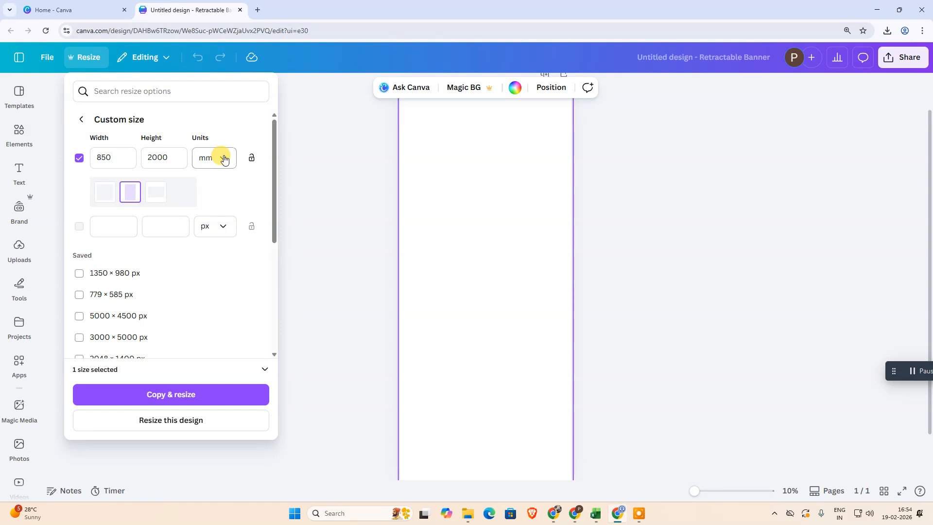
Step: Resize this design to a custom size of 800 mm wide by 2000 mm high
{"action": "double_click", "coordinate": [112, 159]}
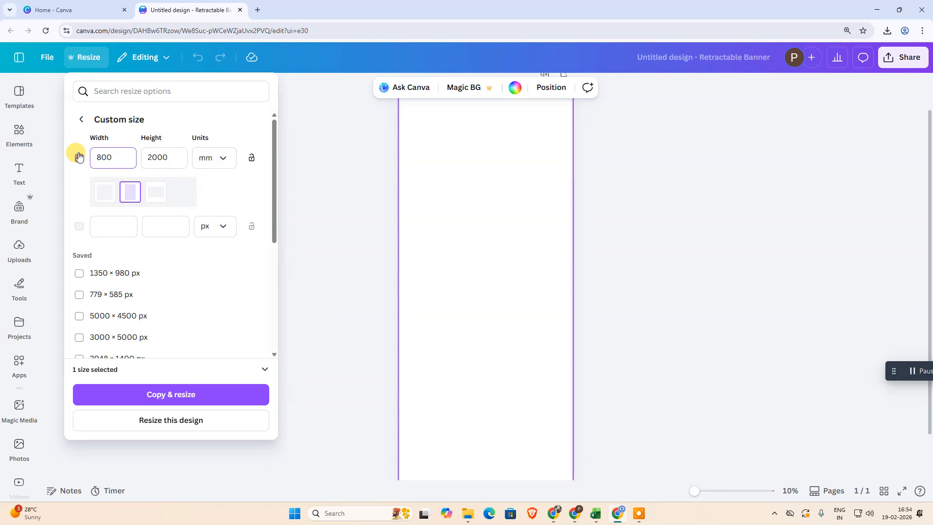
{"action": "left_click", "coordinate": [170, 157]}
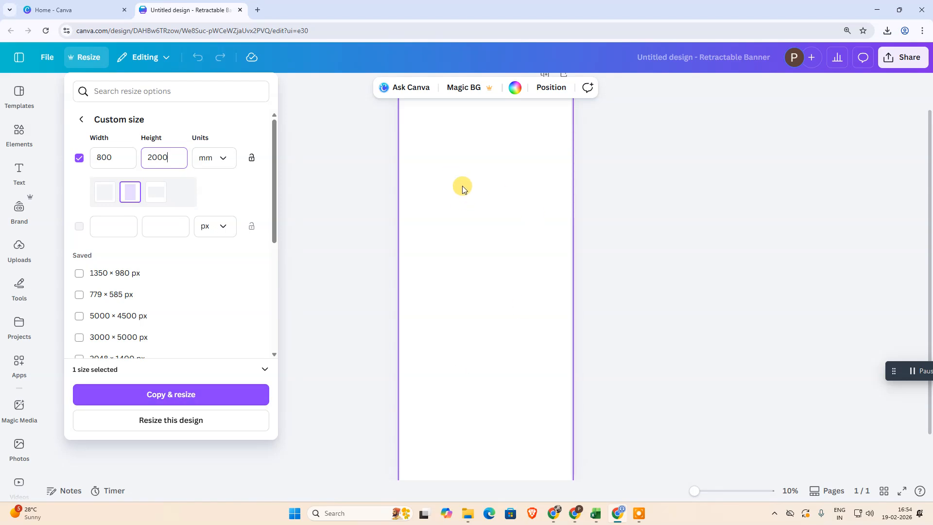
{"action": "left_click", "coordinate": [187, 421]}
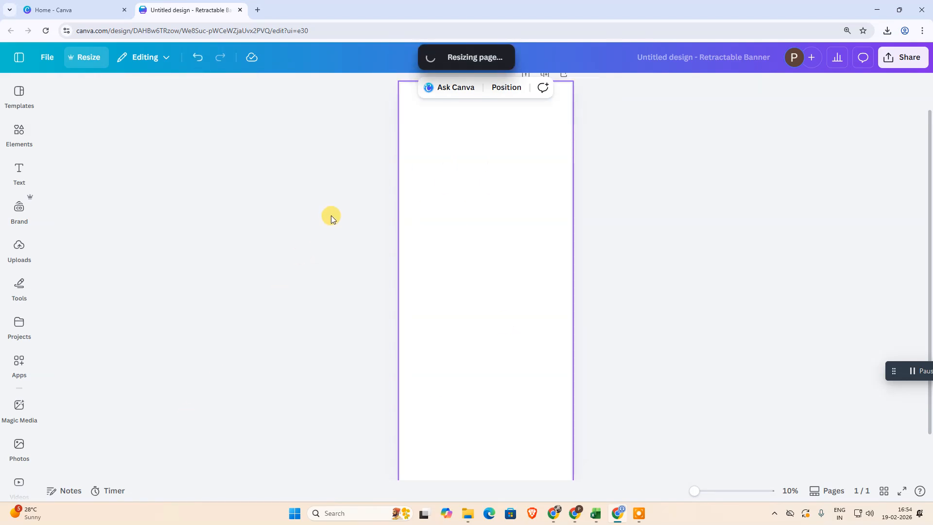
Step: Check the resized page's width and height in the custom size settings, leaving them as they are
{"action": "left_click", "coordinate": [448, 190]}
{"action": "left_click", "coordinate": [246, 217]}
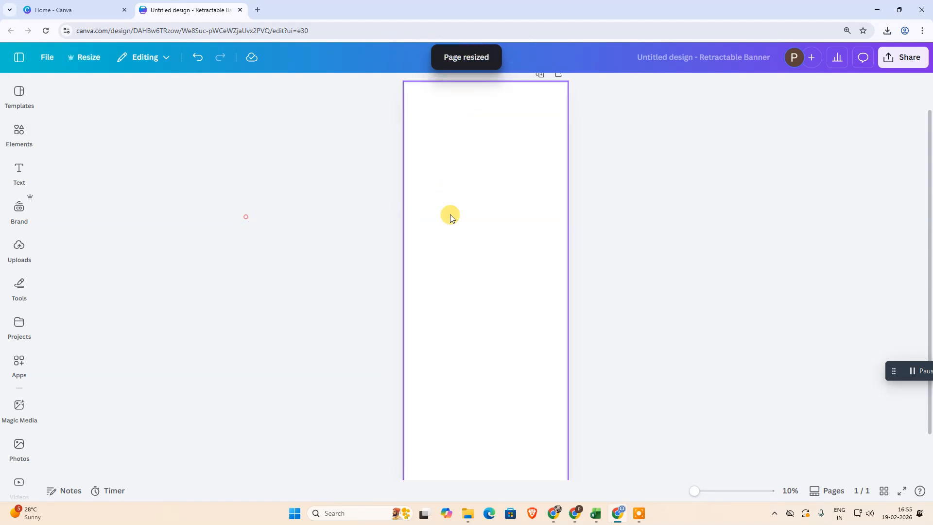
{"action": "left_click", "coordinate": [450, 215]}
{"action": "left_click", "coordinate": [78, 63]}
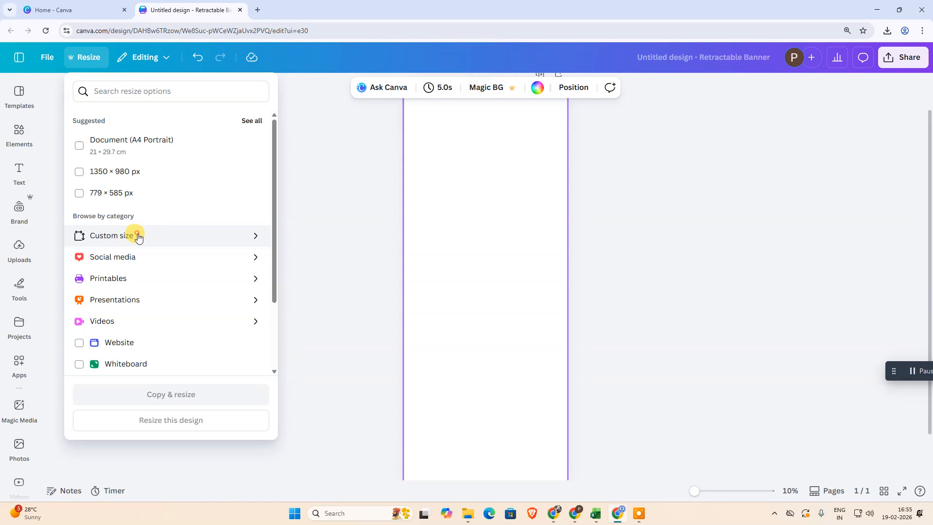
{"action": "left_click", "coordinate": [136, 236]}
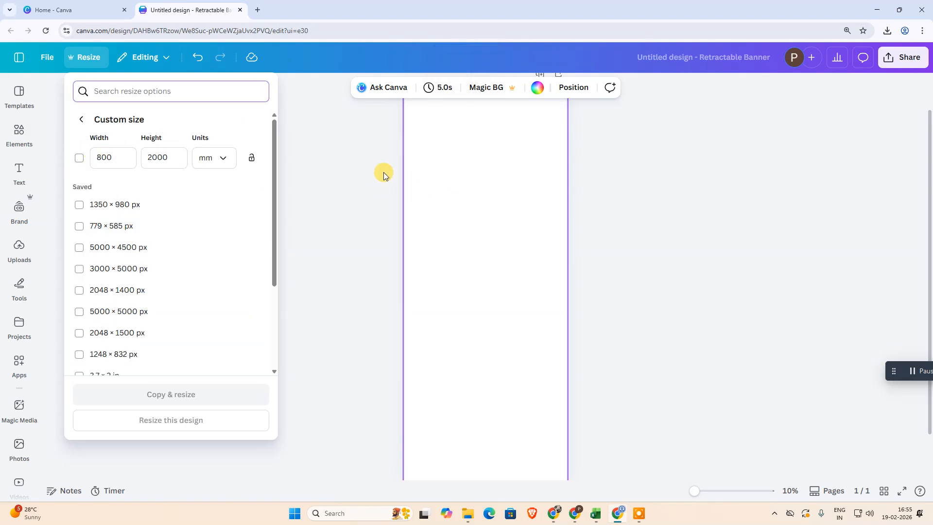
{"action": "left_click", "coordinate": [341, 148]}
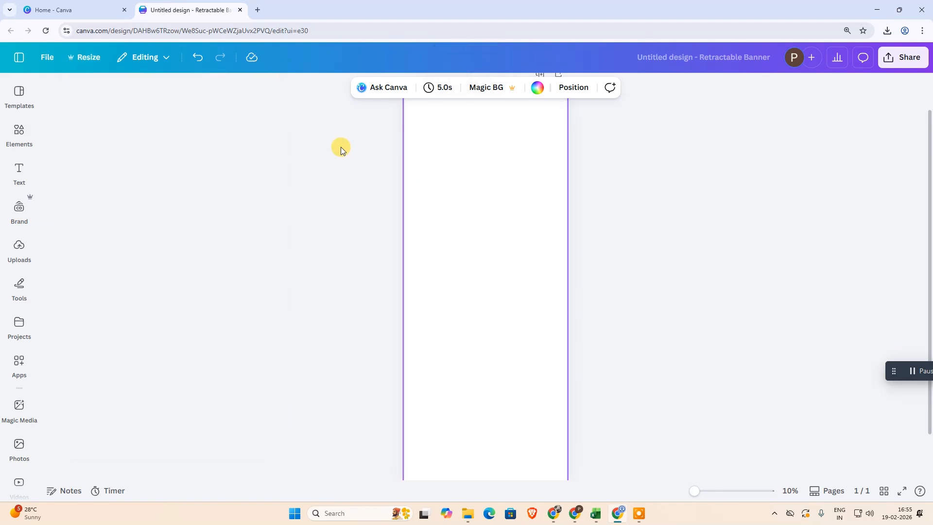
{"action": "scroll", "coordinate": [816, 230], "scroll_direction": "down", "scroll_amount": 2}
{"action": "scroll", "coordinate": [709, 285], "scroll_direction": "up", "scroll_amount": 1}
{"action": "scroll", "coordinate": [724, 290], "scroll_direction": "up", "scroll_amount": 1}
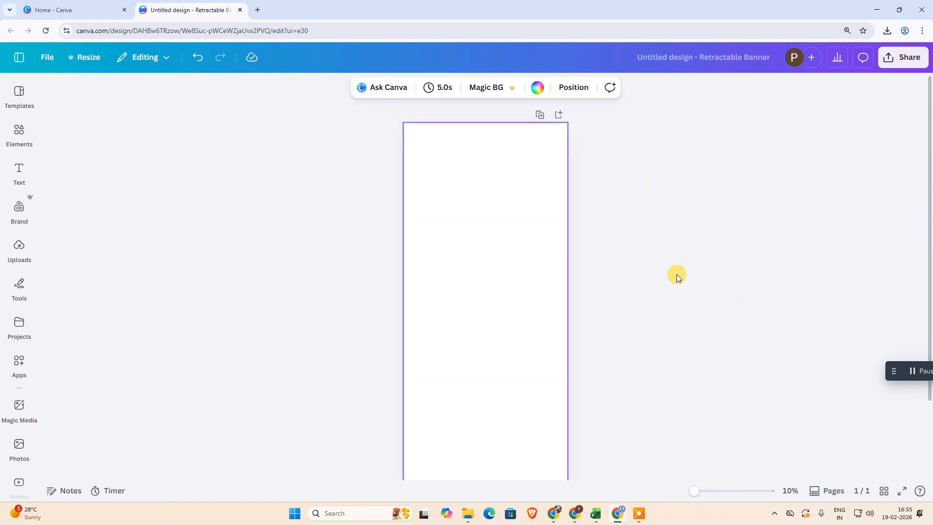
{"action": "scroll", "coordinate": [677, 275], "scroll_direction": "up", "scroll_amount": 1}
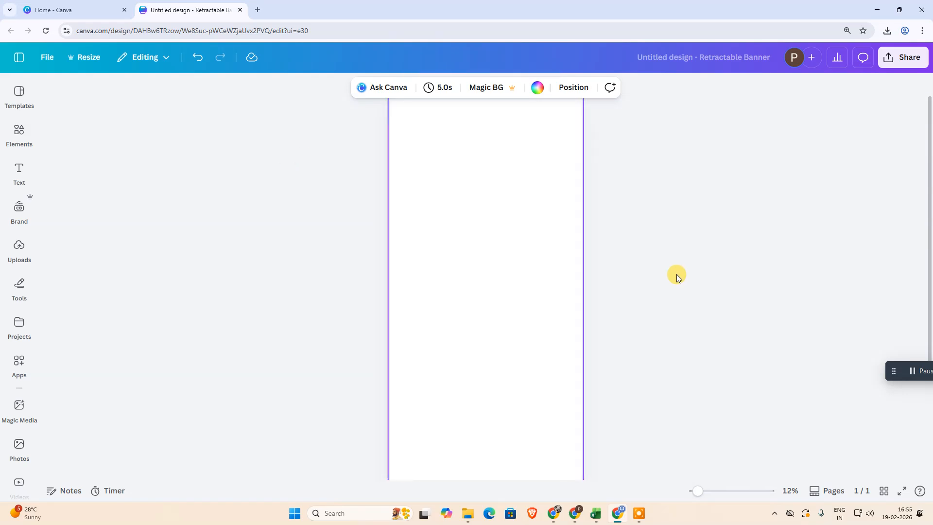
{"action": "left_click_drag", "start_coordinate": [932, 131], "coordinate": [920, 100]}
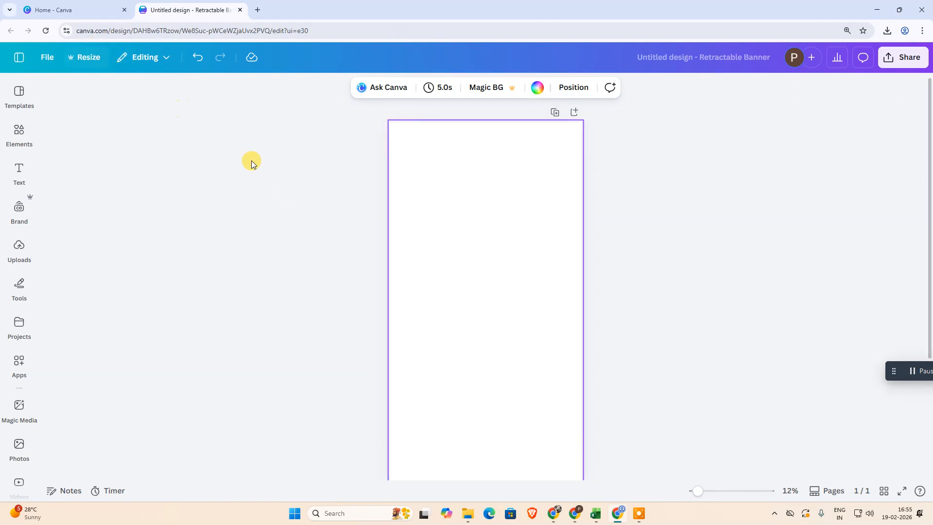
Step: Browse the suggested templates for a layout suited to the tall banner
{"action": "left_click", "coordinate": [20, 138]}
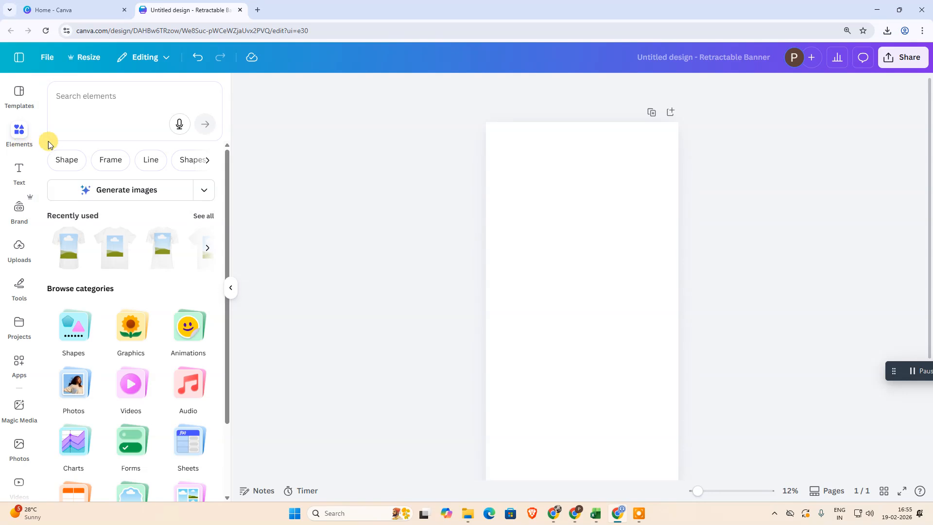
{"action": "left_click", "coordinate": [604, 182]}
{"action": "left_click", "coordinate": [19, 94]}
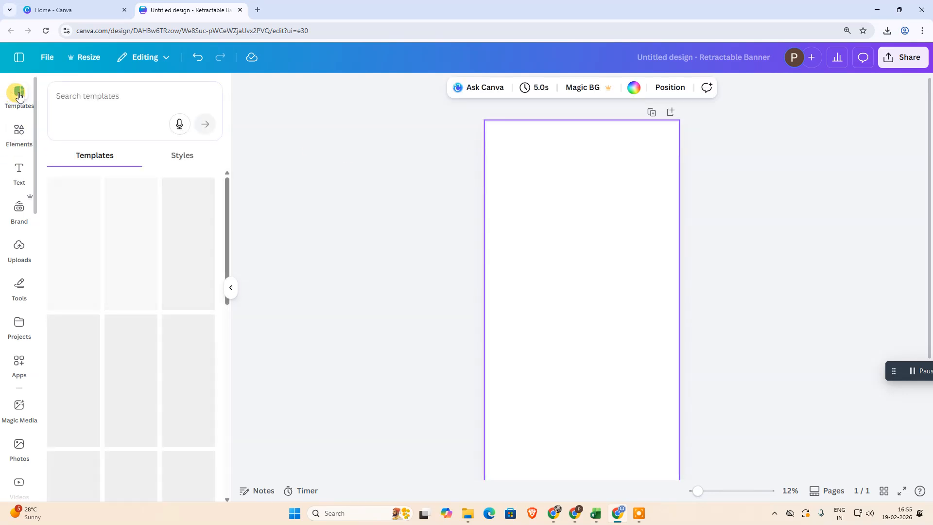
{"action": "scroll", "coordinate": [157, 287], "scroll_direction": "down", "scroll_amount": 8}
{"action": "scroll", "coordinate": [150, 297], "scroll_direction": "down", "scroll_amount": 3}
{"action": "scroll", "coordinate": [141, 308], "scroll_direction": "up", "scroll_amount": 10}
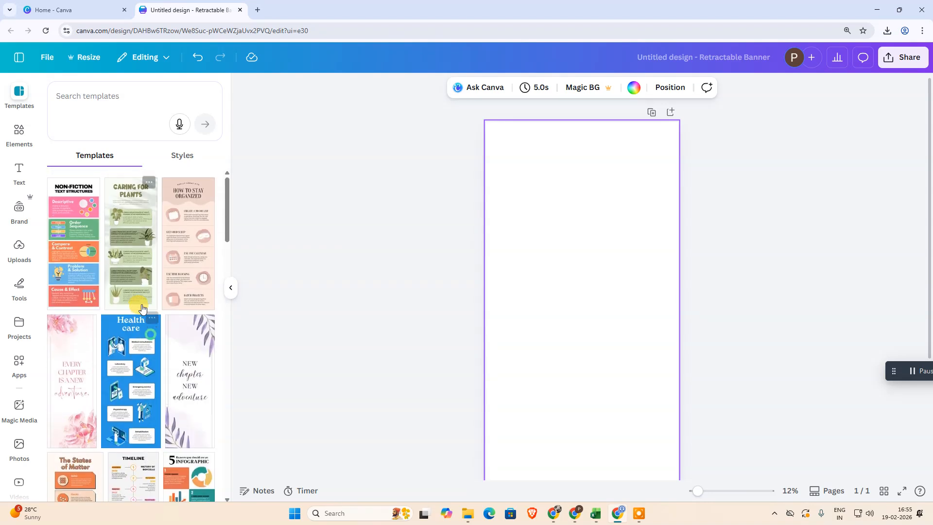
{"action": "scroll", "coordinate": [142, 309], "scroll_direction": "down", "scroll_amount": 10}
{"action": "scroll", "coordinate": [145, 319], "scroll_direction": "down", "scroll_amount": 10}
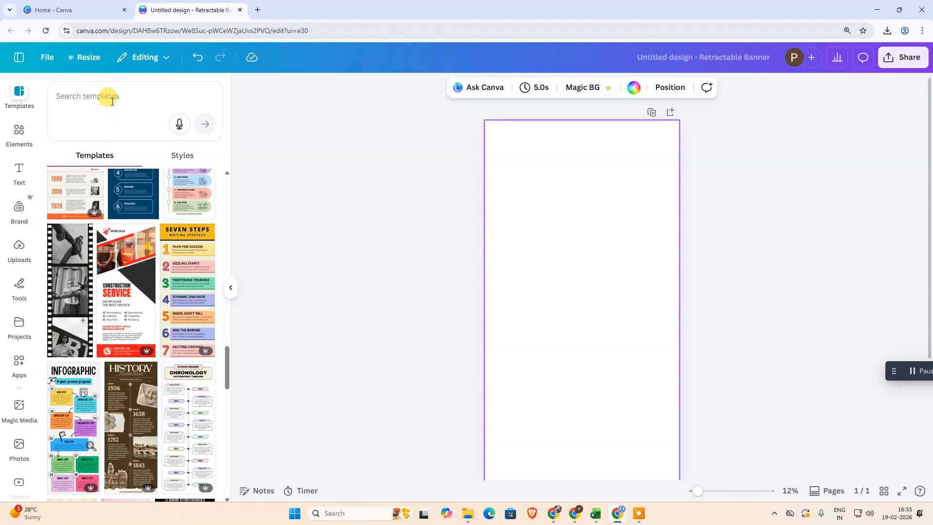
Step: Search the templates for "Standee Banner" and apply the Blue Modern Insurance Retractable Banner template to the page
{"action": "left_click", "coordinate": [111, 101]}
{"action": "type", "text": "Standee Banner"}
{"action": "key", "text": "Return"}
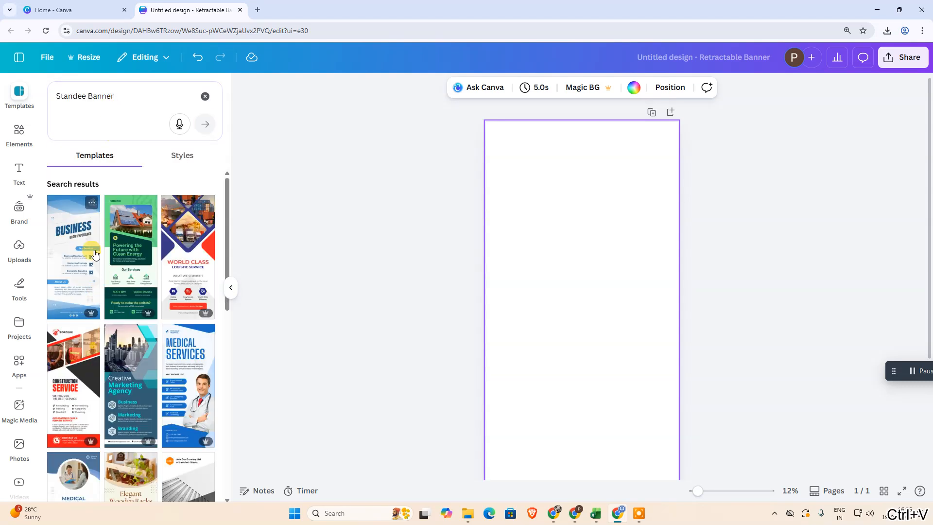
{"action": "scroll", "coordinate": [149, 286], "scroll_direction": "down", "scroll_amount": 10}
{"action": "scroll", "coordinate": [146, 282], "scroll_direction": "down", "scroll_amount": 3}
{"action": "scroll", "coordinate": [194, 269], "scroll_direction": "up", "scroll_amount": 1}
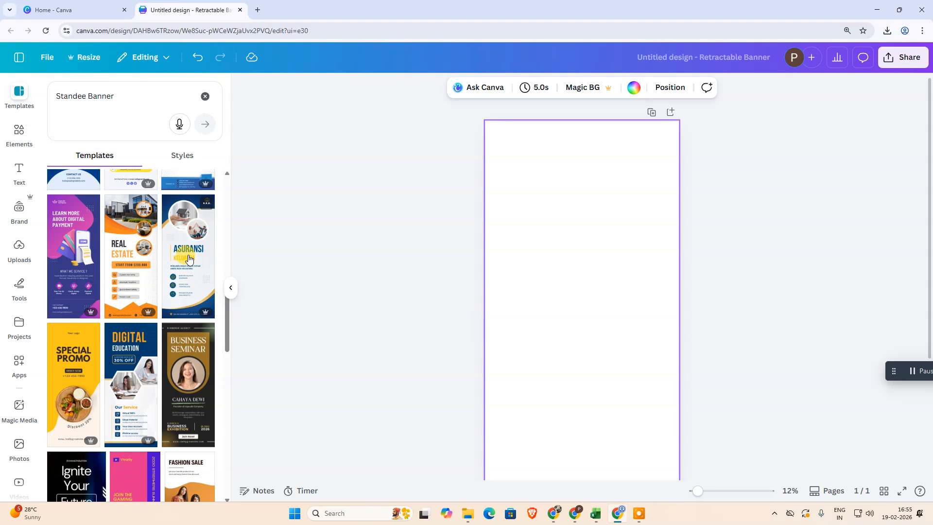
{"action": "left_click", "coordinate": [190, 259]}
{"action": "scroll", "coordinate": [784, 222], "scroll_direction": "down", "scroll_amount": 3}
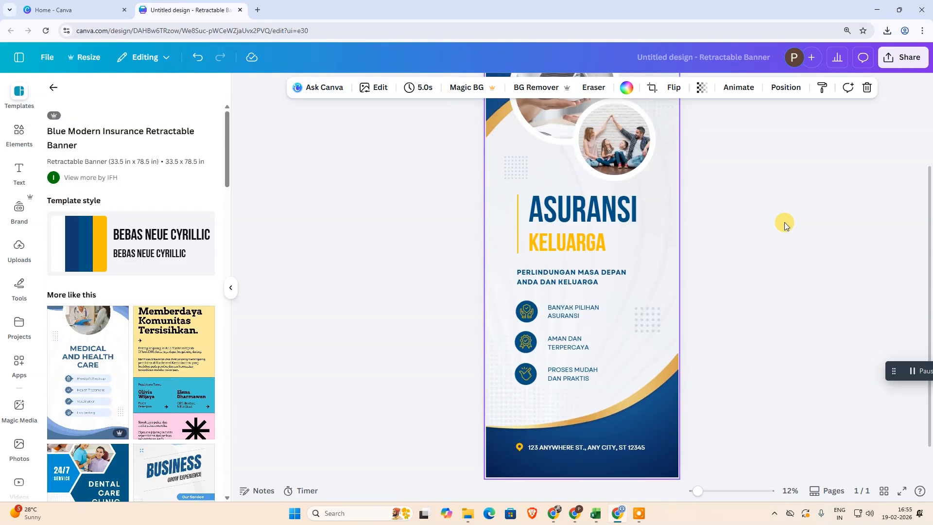
{"action": "scroll", "coordinate": [625, 276], "scroll_direction": "up", "scroll_amount": 3}
Step: Move the blue header graphic up so that it meets the page's top edge
{"action": "left_click", "coordinate": [605, 307]}
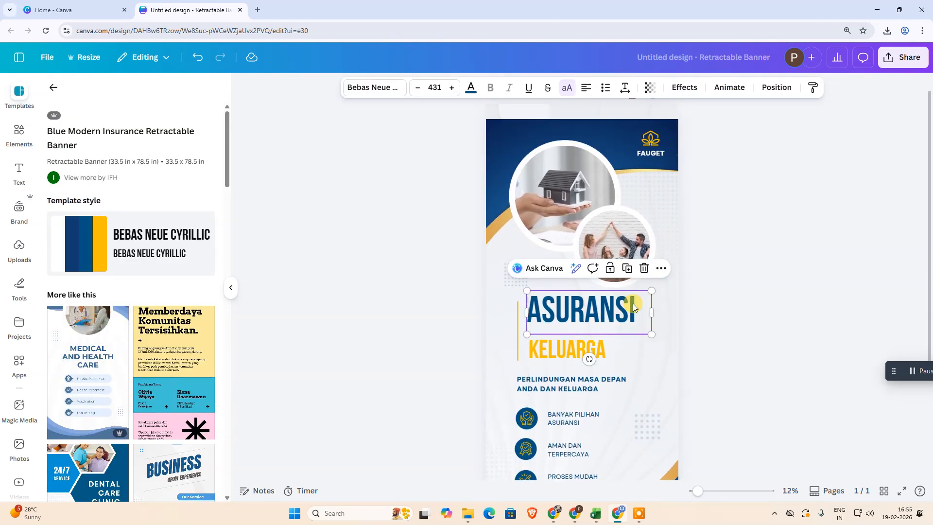
{"action": "key", "text": "ctrl+z"}
{"action": "left_click", "coordinate": [489, 156]}
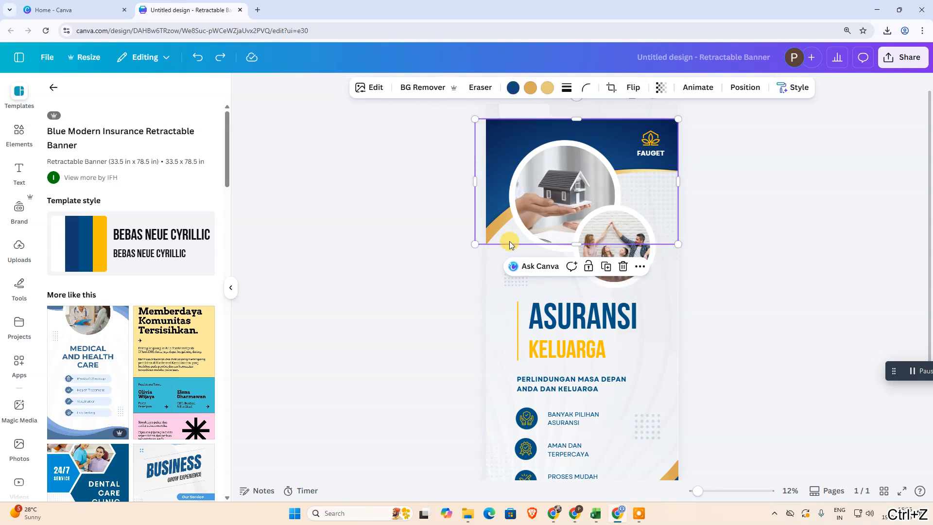
{"action": "left_click_drag", "start_coordinate": [511, 244], "coordinate": [510, 230]}
{"action": "left_click", "coordinate": [770, 199]}
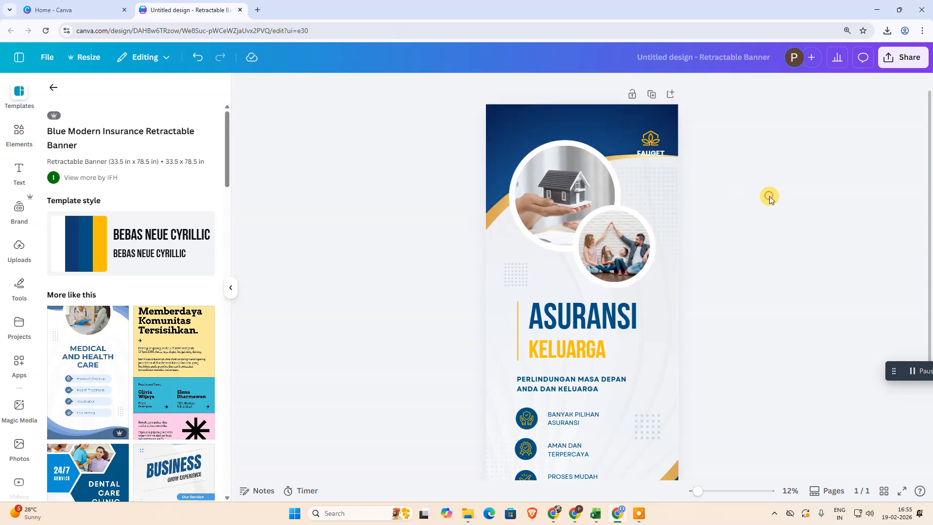
{"action": "scroll", "coordinate": [768, 229], "scroll_direction": "down", "scroll_amount": 3}
{"action": "scroll", "coordinate": [768, 229], "scroll_direction": "down", "scroll_amount": 1}
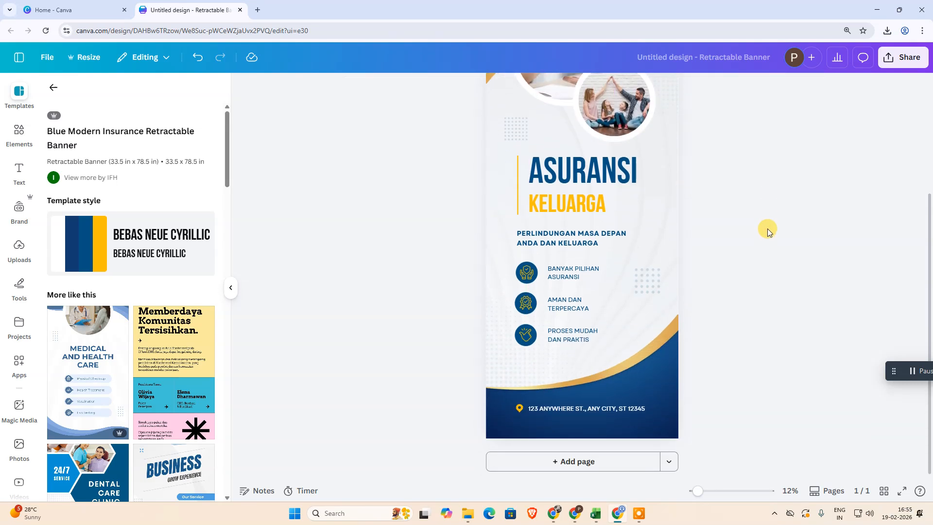
Step: Replace the large blue heading "ASURANSI" with "ASDFDS"
{"action": "left_click_drag", "start_coordinate": [698, 491], "coordinate": [732, 491]}
{"action": "left_click", "coordinate": [699, 492]}
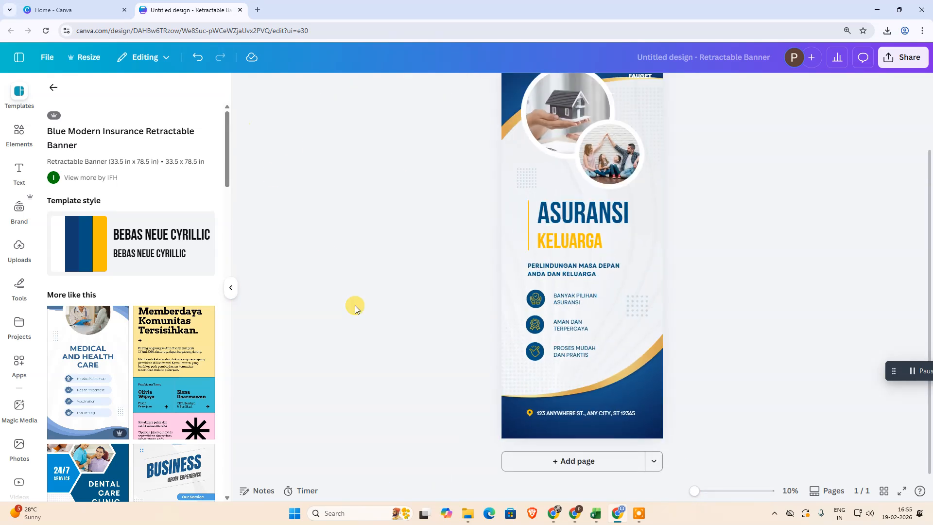
{"action": "left_click", "coordinate": [233, 289]}
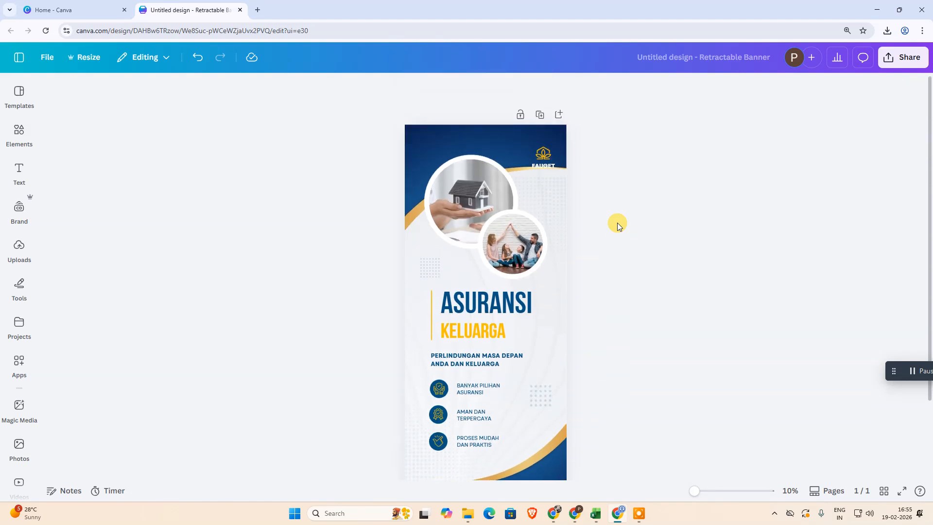
{"action": "scroll", "coordinate": [567, 272], "scroll_direction": "up", "scroll_amount": 3}
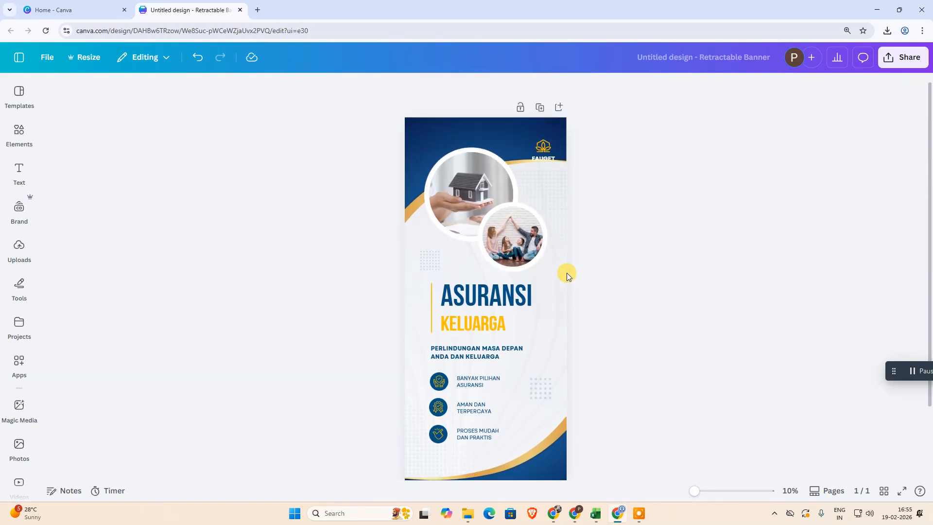
{"action": "left_click", "coordinate": [541, 154]}
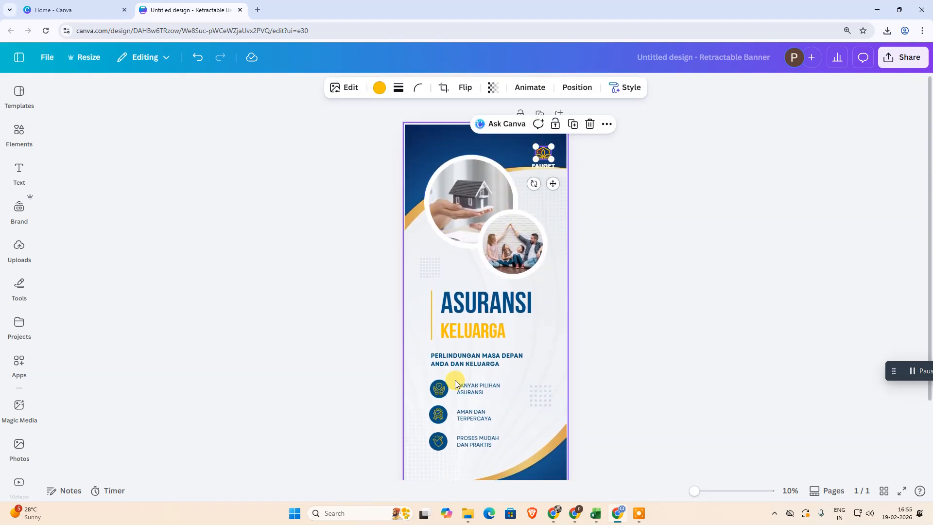
{"action": "double_click", "coordinate": [483, 302]}
{"action": "type", "text": "ASDFDS"}
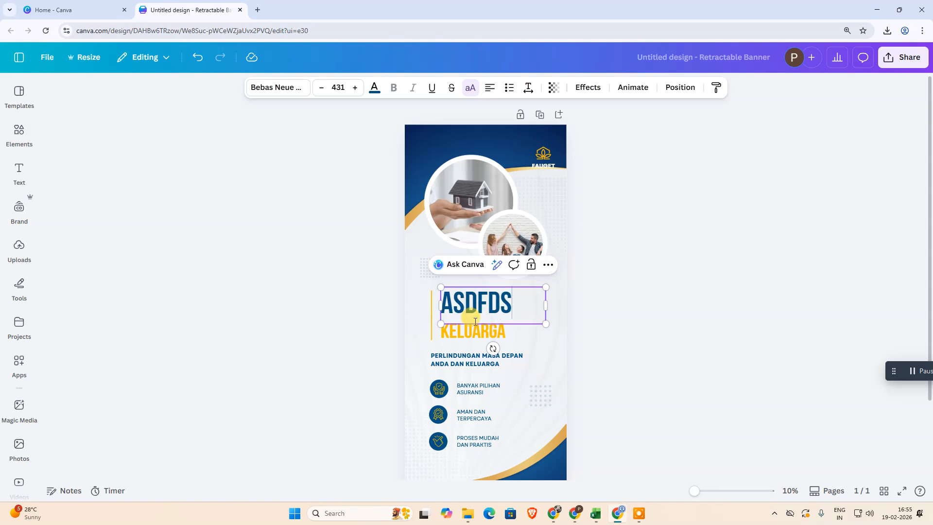
Step: Replace the yellow subheading "KELUARGA" below the main heading with "ASDFSDF"
{"action": "left_click", "coordinate": [483, 334]}
{"action": "left_click", "coordinate": [461, 339]}
{"action": "double_click", "coordinate": [462, 336]}
{"action": "type", "text": "ASDFSDF"}
{"action": "scroll", "coordinate": [459, 486], "scroll_direction": "down", "scroll_amount": 2}
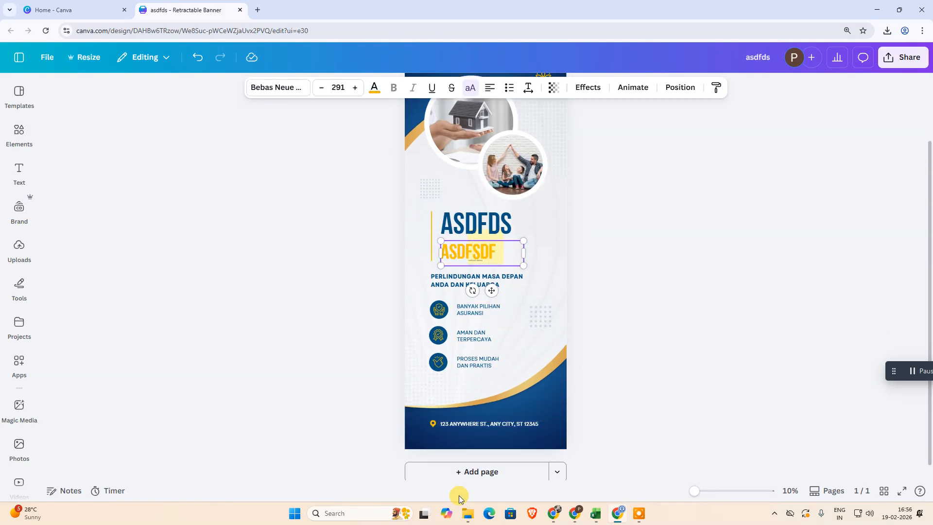
Step: Change the header graphic's dark blue to the gold photo colour #DAAB5B
{"action": "scroll", "coordinate": [502, 392], "scroll_direction": "up", "scroll_amount": 2}
{"action": "left_click", "coordinate": [426, 142]}
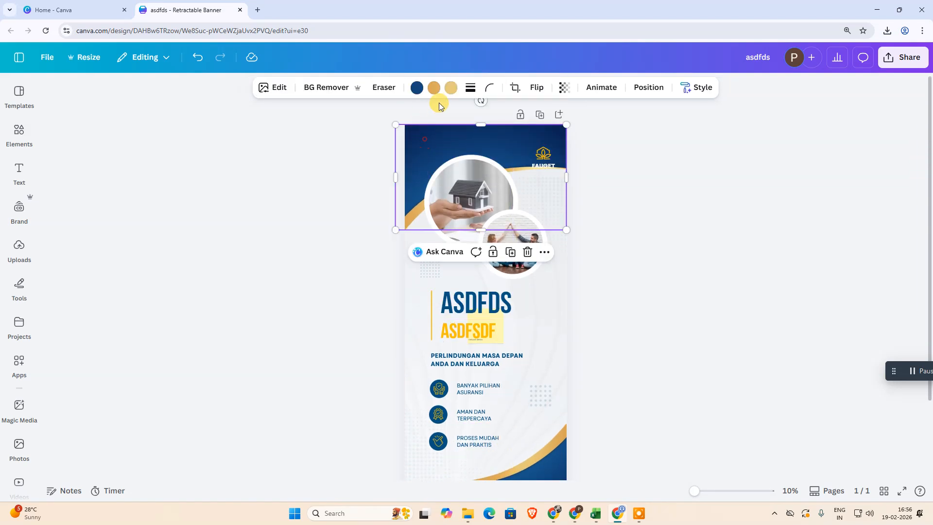
{"action": "left_click", "coordinate": [417, 87]}
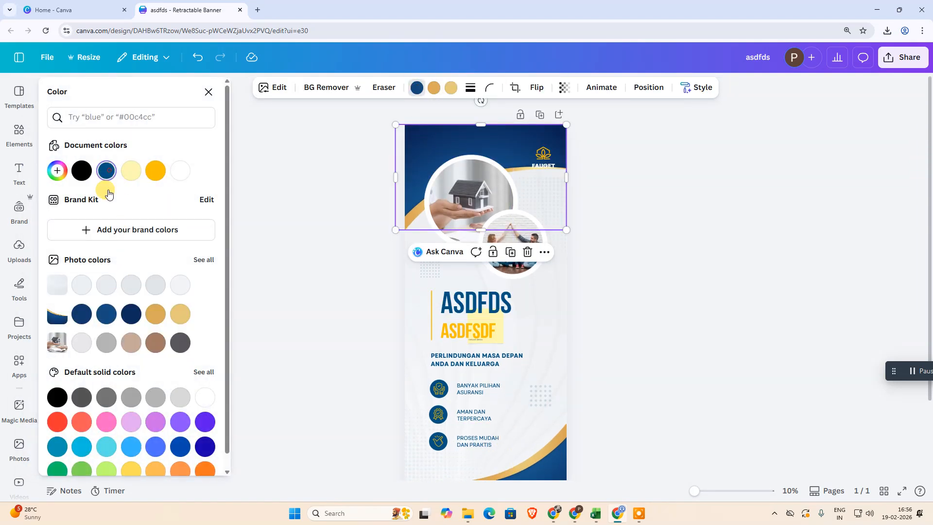
{"action": "left_click", "coordinate": [156, 315]}
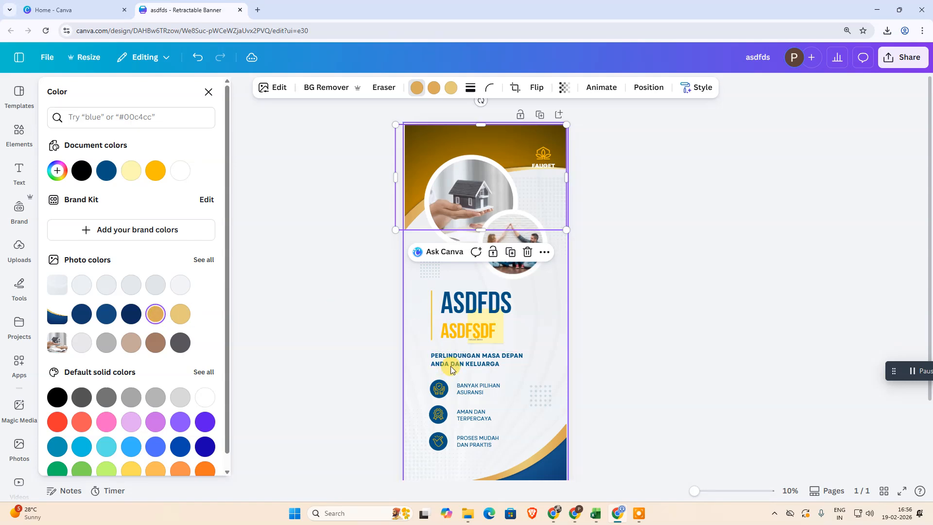
{"action": "left_click", "coordinate": [56, 170]}
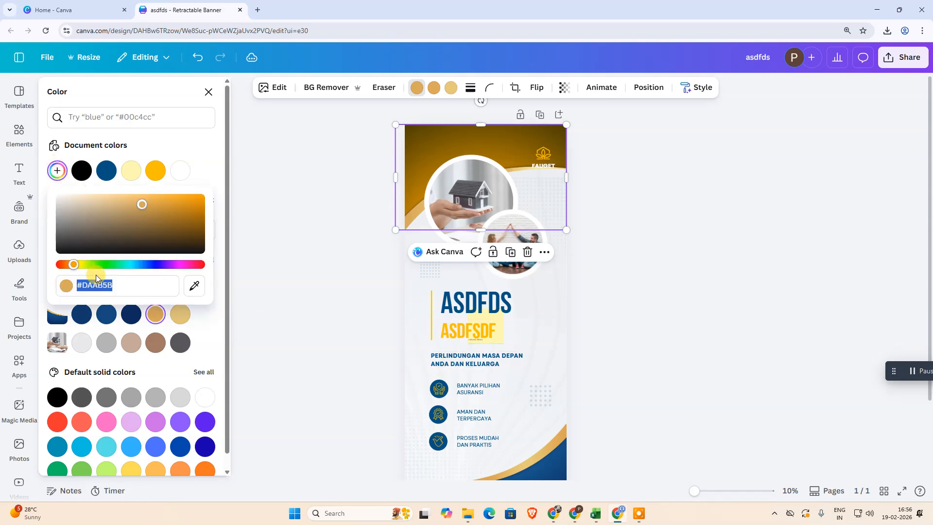
{"action": "left_click", "coordinate": [163, 367]}
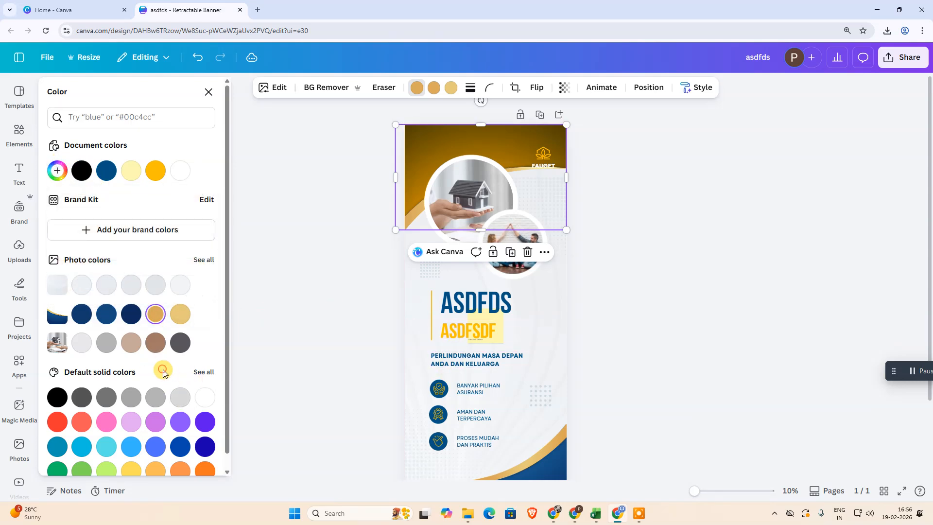
{"action": "scroll", "coordinate": [164, 365], "scroll_direction": "down", "scroll_amount": 1}
{"action": "scroll", "coordinate": [147, 356], "scroll_direction": "up", "scroll_amount": 1}
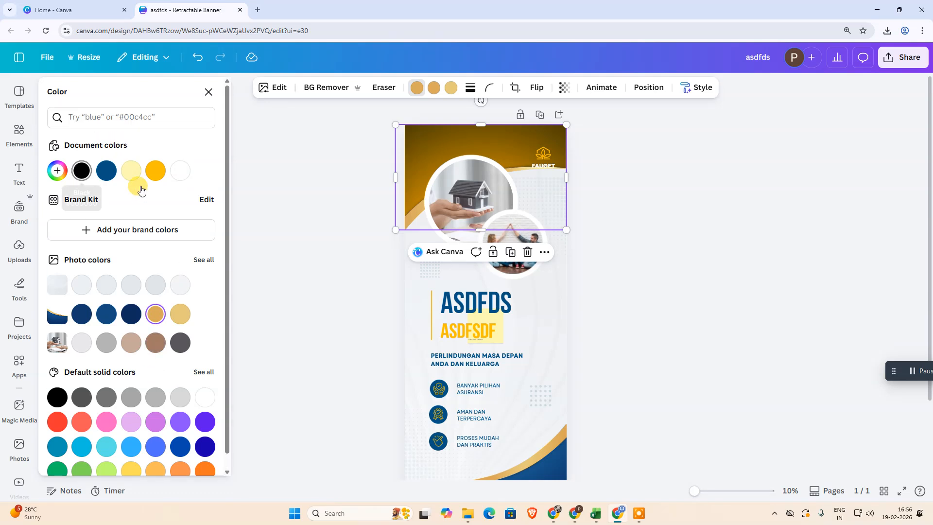
{"action": "left_click", "coordinate": [283, 142]}
Step: Look through the full set of default solid colours for the header graphic's main colour
{"action": "left_click", "coordinate": [451, 143]}
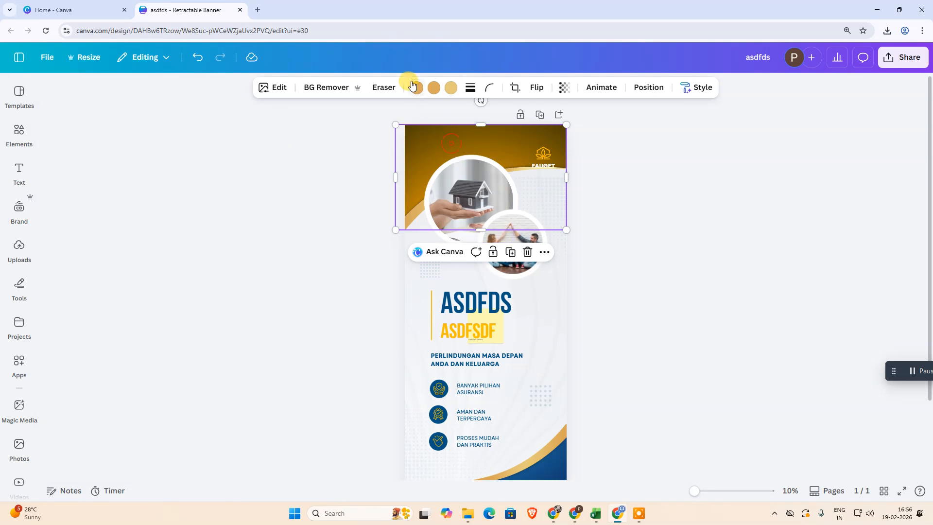
{"action": "left_click", "coordinate": [414, 87]}
{"action": "scroll", "coordinate": [131, 308], "scroll_direction": "down", "scroll_amount": 1}
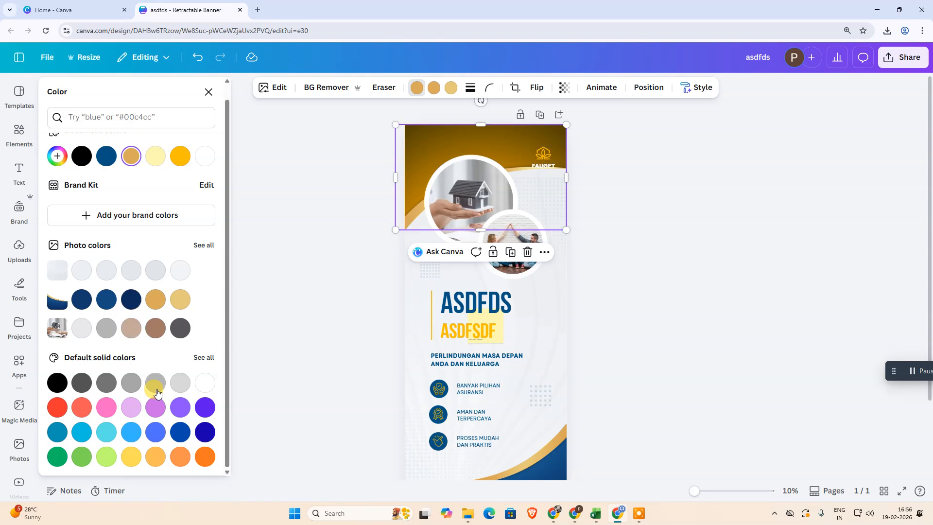
{"action": "left_click", "coordinate": [203, 357]}
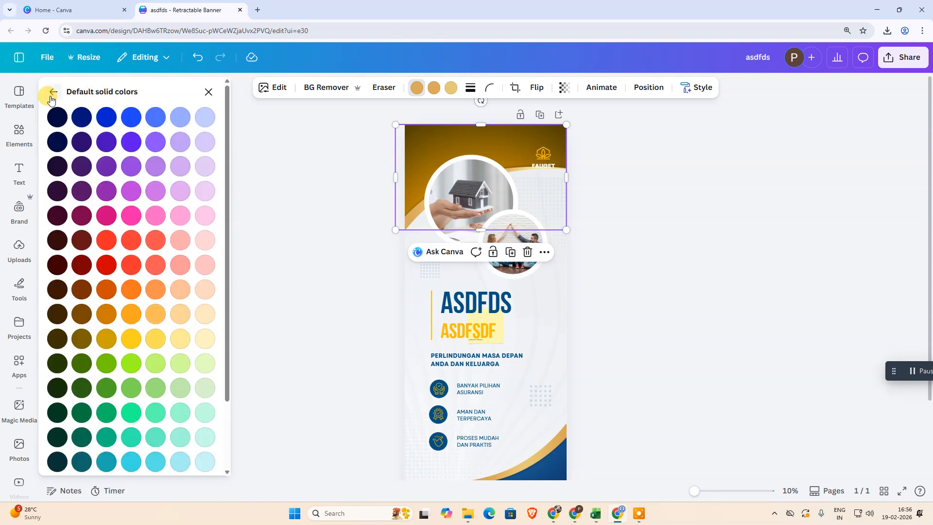
{"action": "left_click", "coordinate": [50, 89]}
{"action": "scroll", "coordinate": [146, 270], "scroll_direction": "up", "scroll_amount": 1}
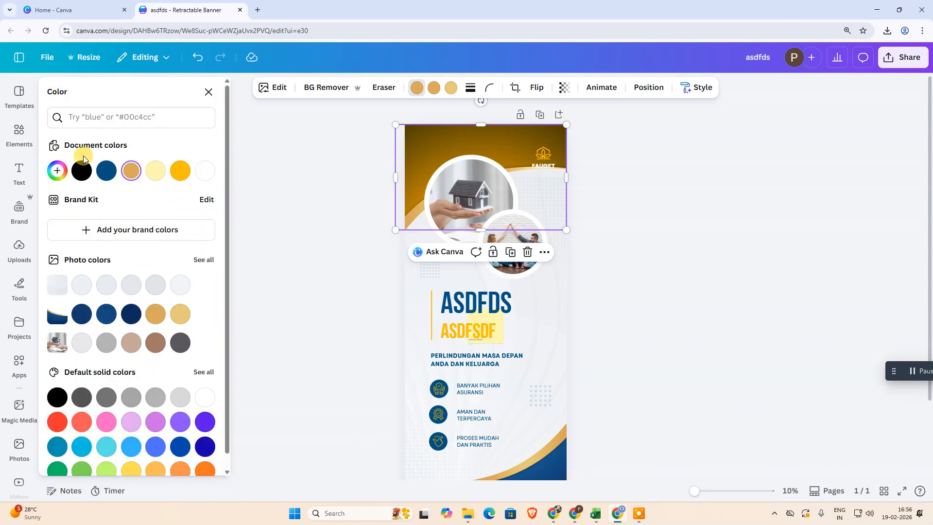
Step: Try the sampled light grey #F3F4F7 as the header graphic's main colour and settle on the pale yellow document colour
{"action": "left_click", "coordinate": [61, 173]}
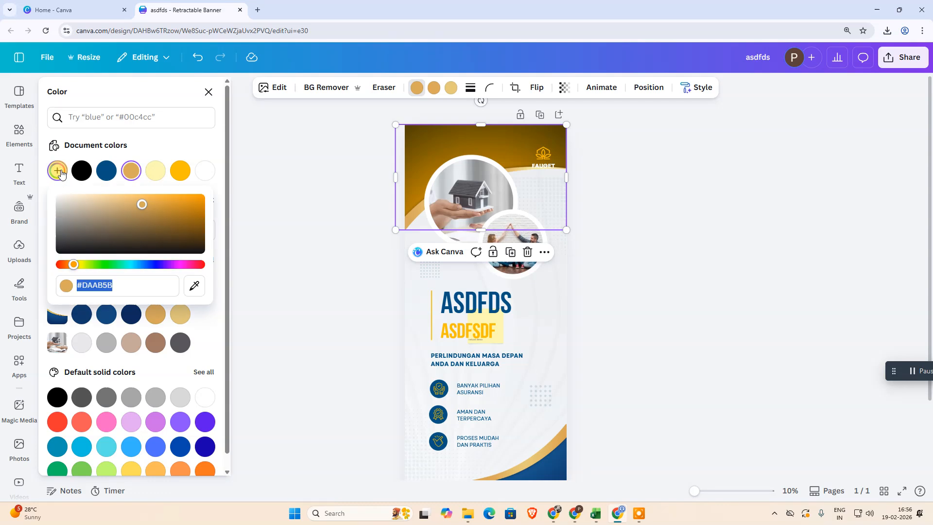
{"action": "left_click", "coordinate": [194, 285]}
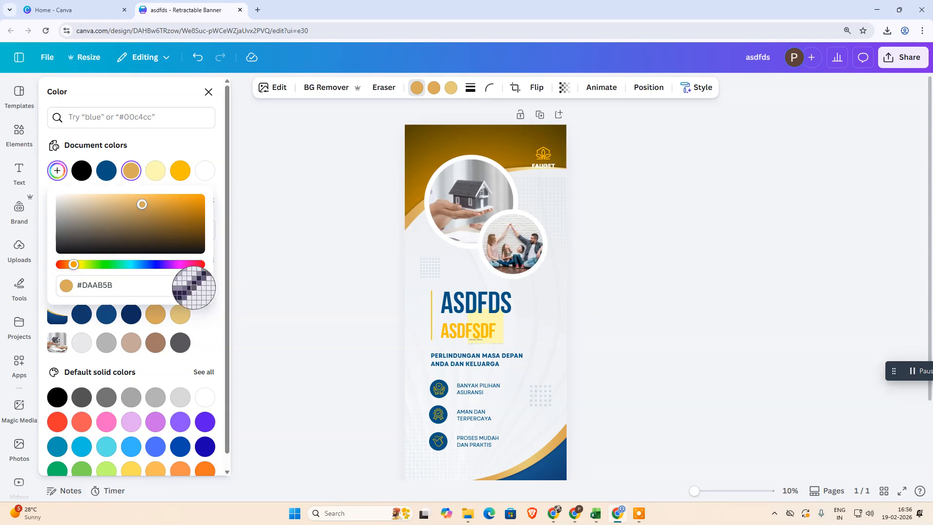
{"action": "left_click", "coordinate": [281, 197]}
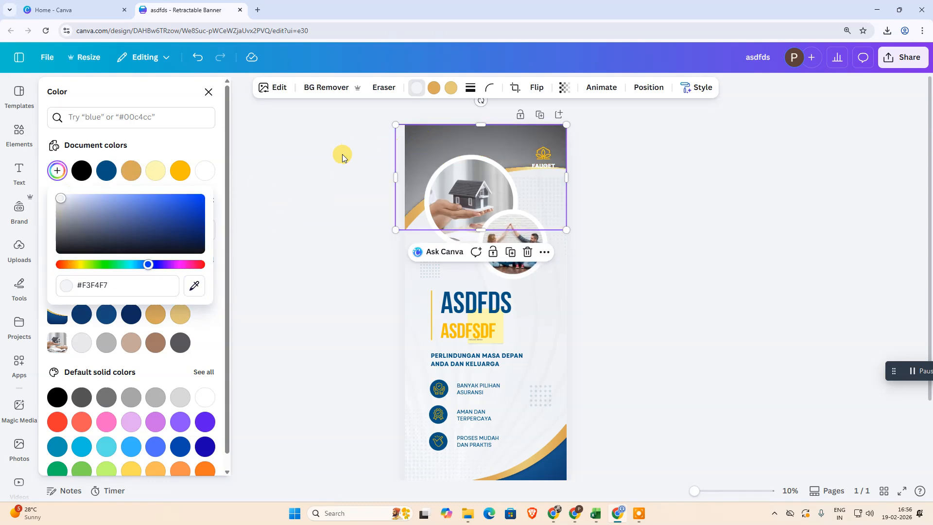
{"action": "left_click", "coordinate": [156, 169]}
{"action": "left_click", "coordinate": [324, 228]}
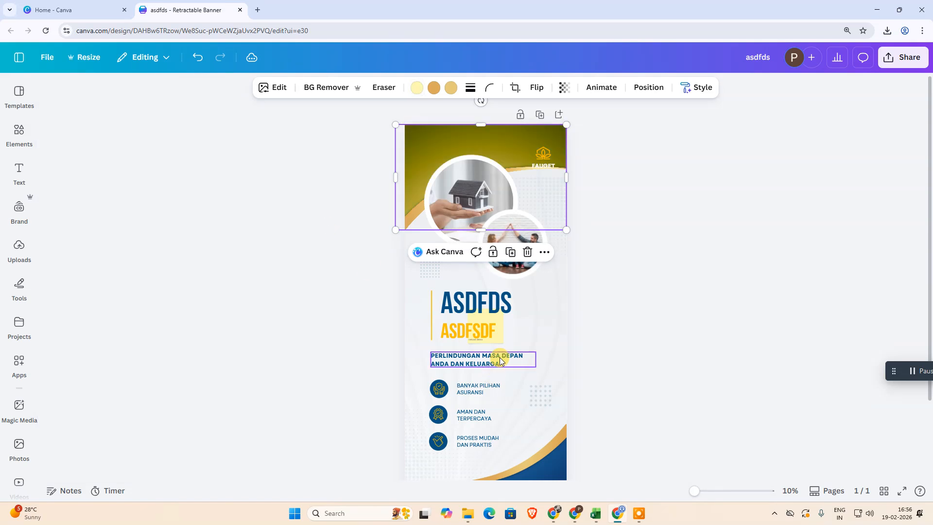
Step: Recolour the banner's background image with the pink-to-yellow linear gradient #ff66c4, #ffde59, after trying the green gradient
{"action": "left_click", "coordinate": [538, 335]}
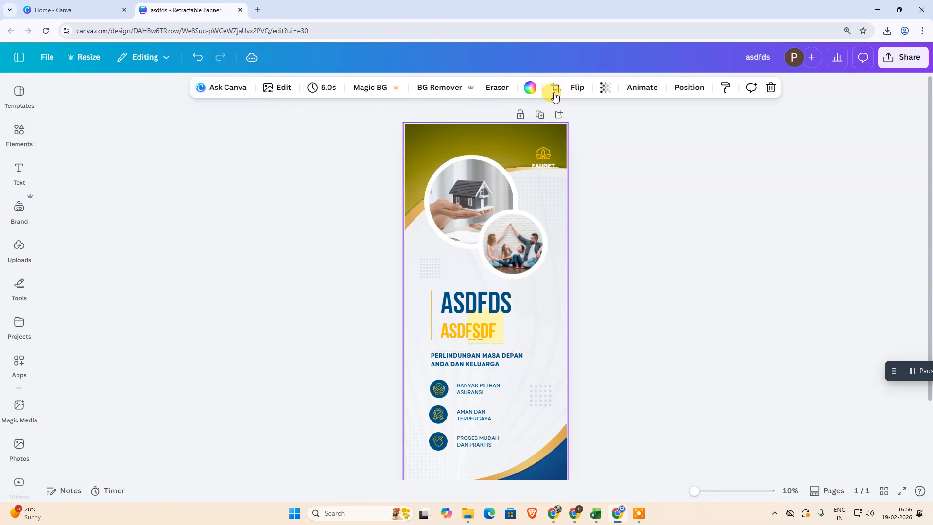
{"action": "left_click", "coordinate": [528, 89]}
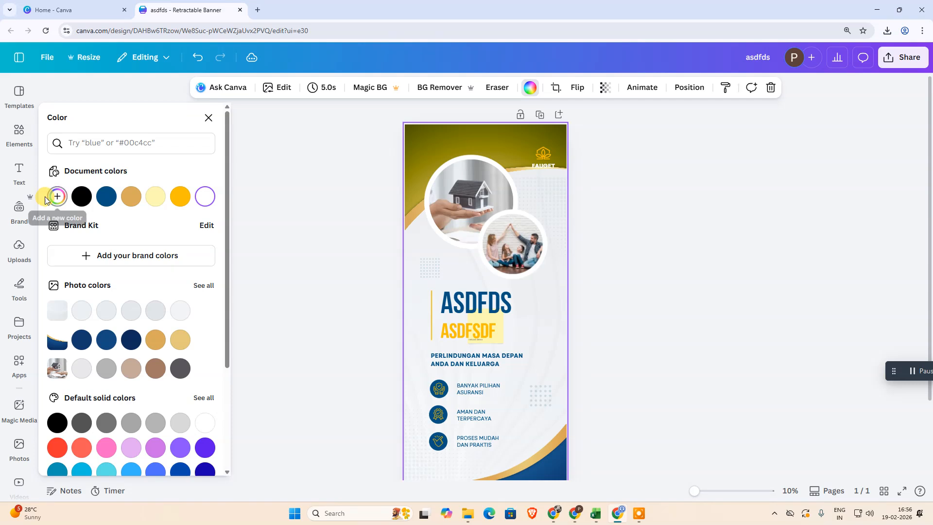
{"action": "scroll", "coordinate": [81, 268], "scroll_direction": "down", "scroll_amount": 1}
{"action": "scroll", "coordinate": [82, 267], "scroll_direction": "down", "scroll_amount": 2}
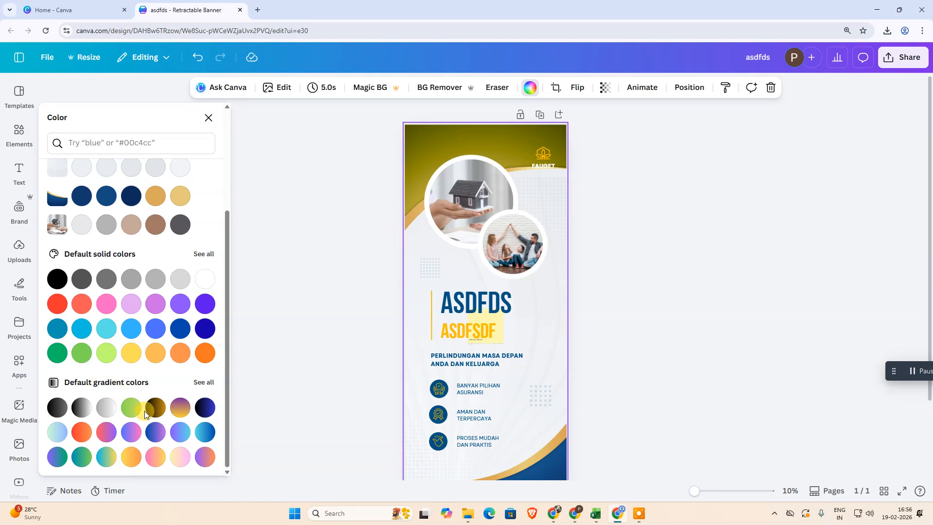
{"action": "left_click", "coordinate": [130, 409]}
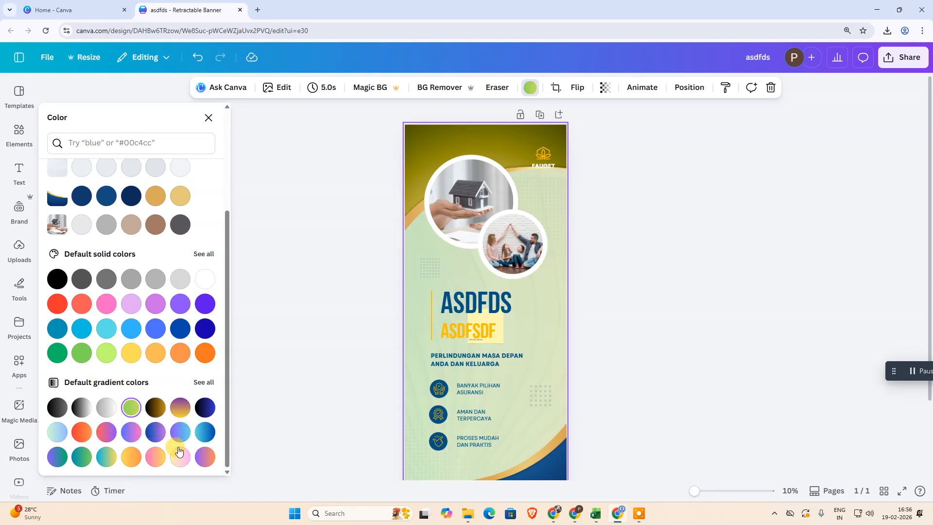
{"action": "left_click", "coordinate": [155, 465]}
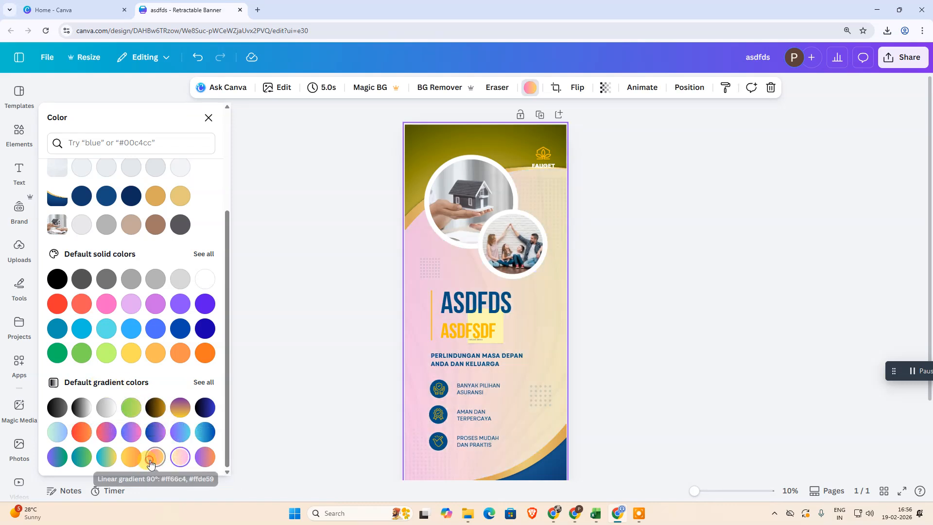
{"action": "left_click", "coordinate": [513, 363]}
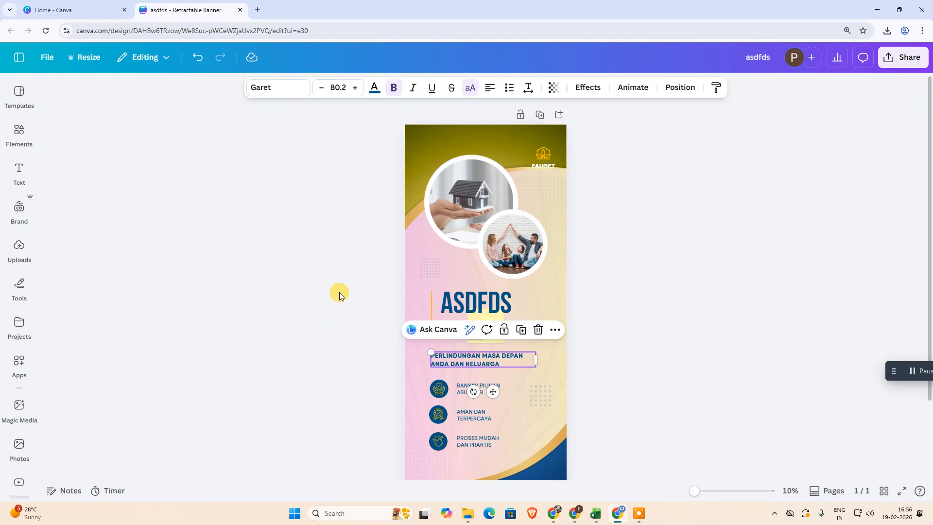
{"action": "left_click", "coordinate": [311, 186]}
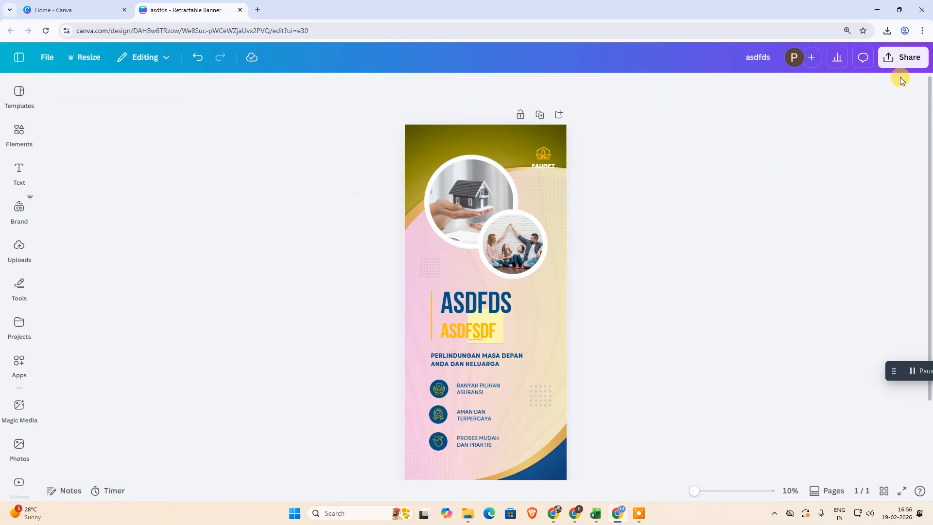
Step: Open the design's download settings and the list of available file types
{"action": "left_click", "coordinate": [903, 56]}
{"action": "left_click", "coordinate": [737, 289]}
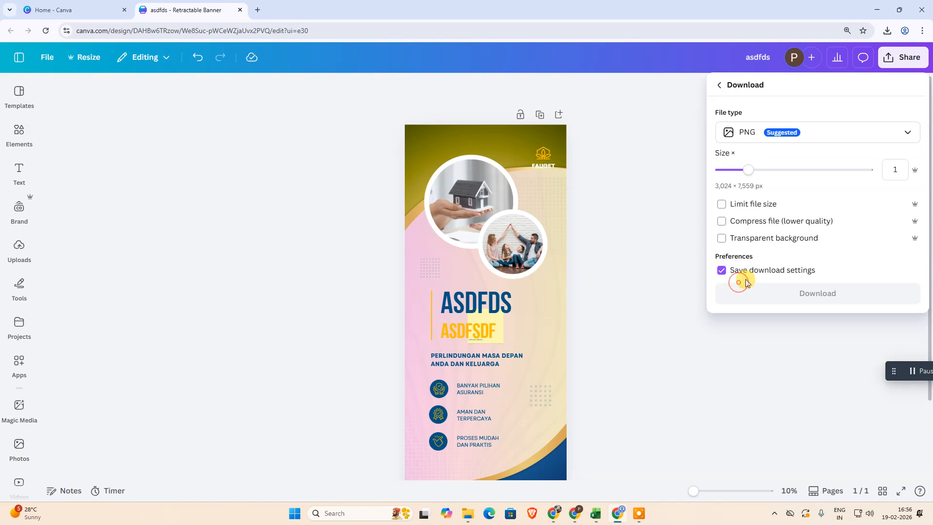
{"action": "left_click", "coordinate": [739, 132]}
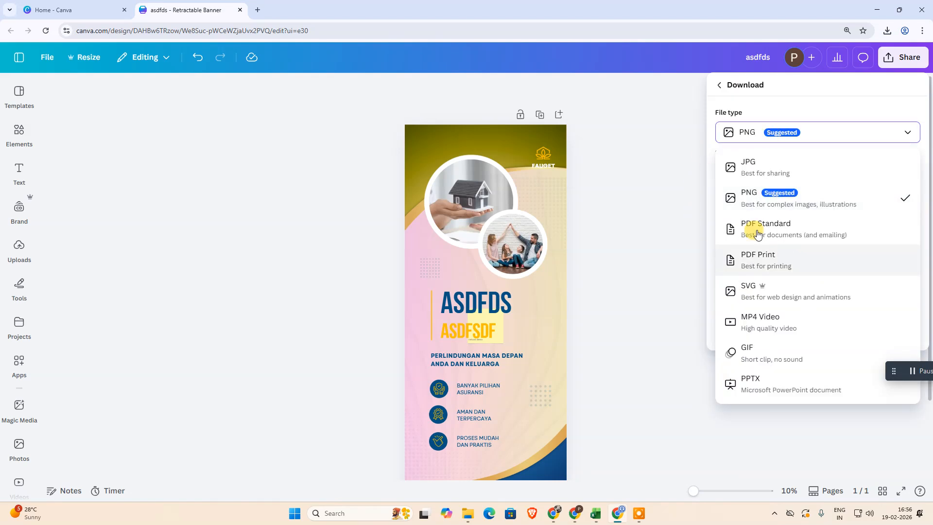